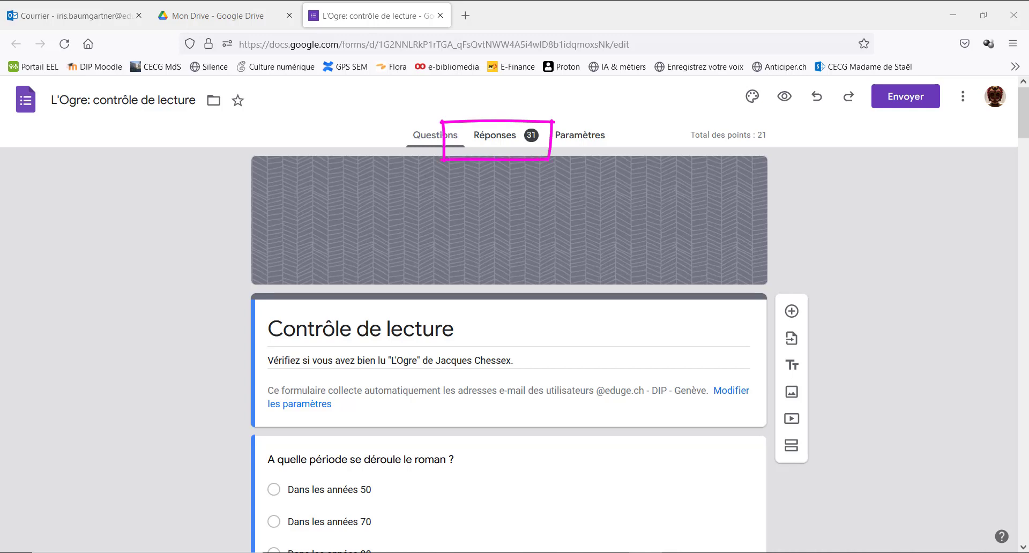
# Open the quiz responses and examine the summary's statistics, score list and answer charts for the first questions.
pyautogui.click(495, 135)
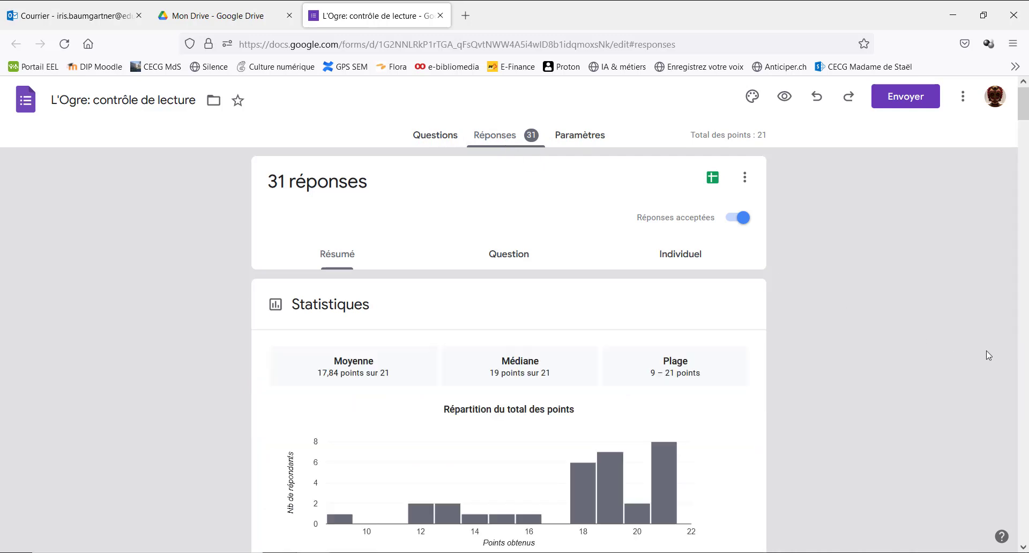
pyautogui.scroll(-2, 988, 356)
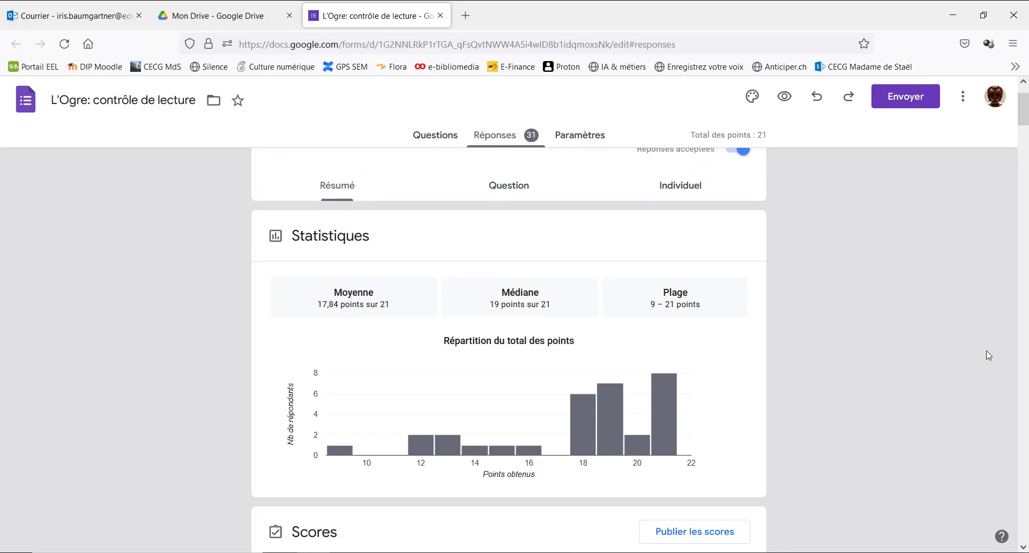
pyautogui.scroll(2, 988, 355)
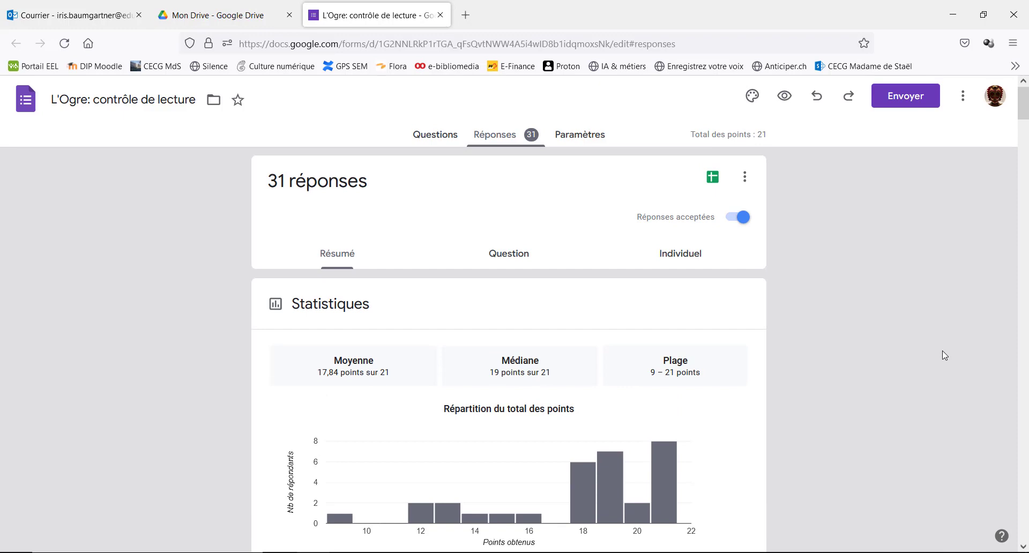
pyautogui.scroll(-2, 944, 355)
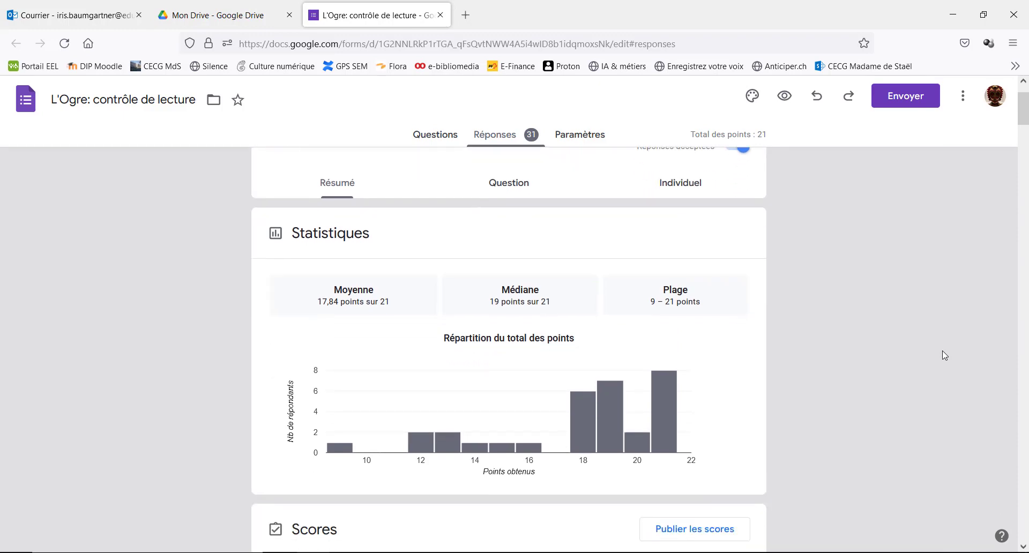
pyautogui.scroll(-2, 944, 355)
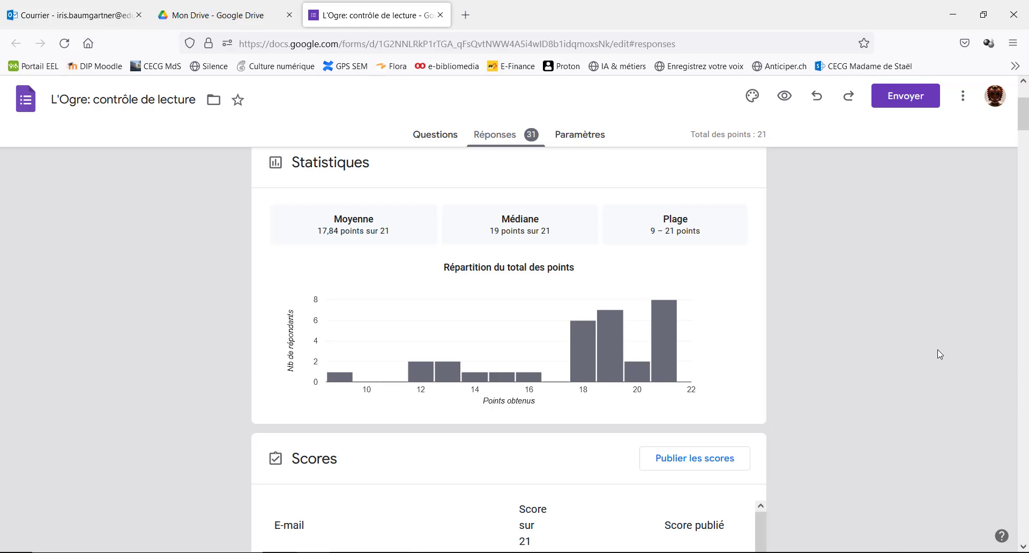
pyautogui.scroll(-2, 929, 356)
pyautogui.scroll(-3, 929, 355)
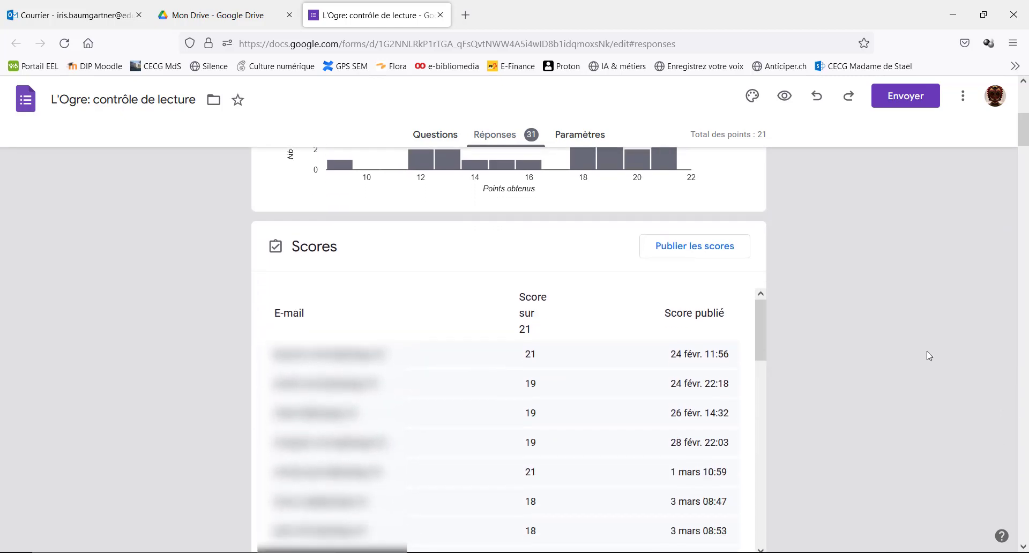
pyautogui.scroll(-6, 929, 356)
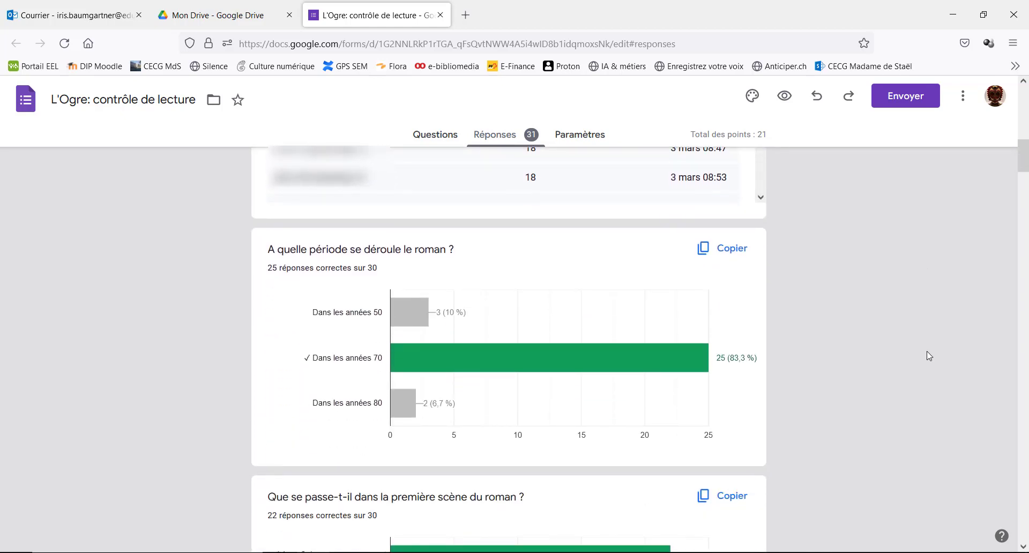
pyautogui.scroll(-3, 929, 356)
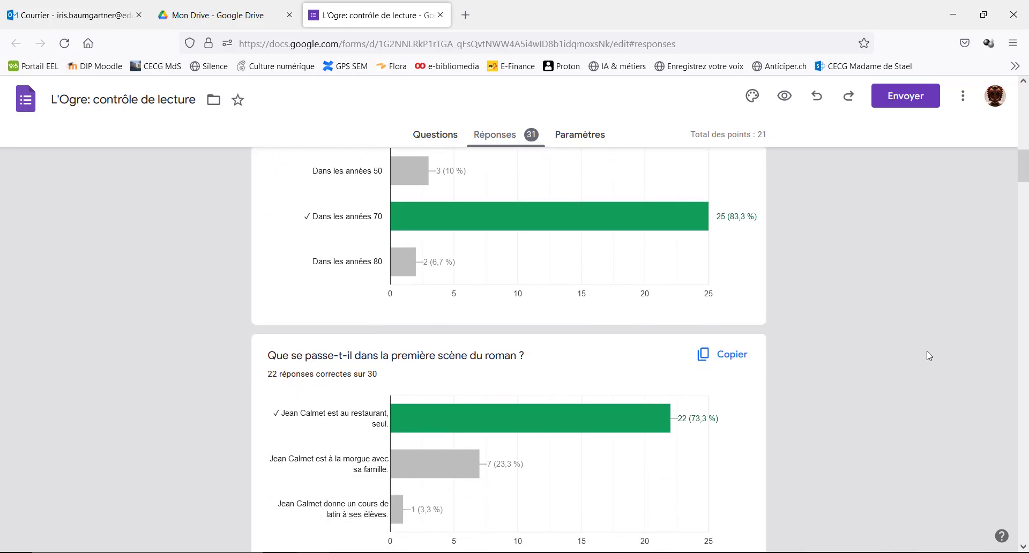
pyautogui.scroll(-2, 929, 356)
pyautogui.scroll(15, 928, 354)
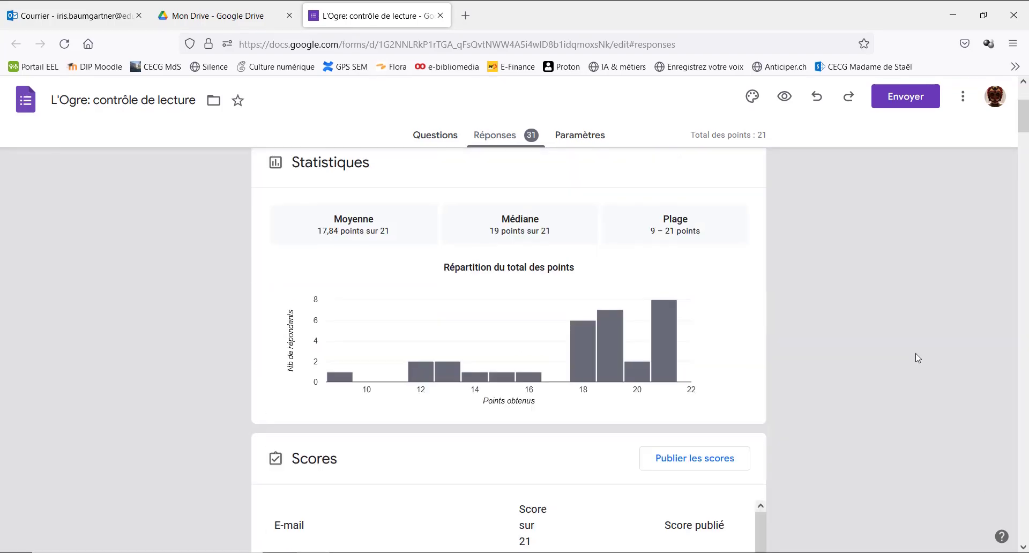
pyautogui.scroll(3, 918, 358)
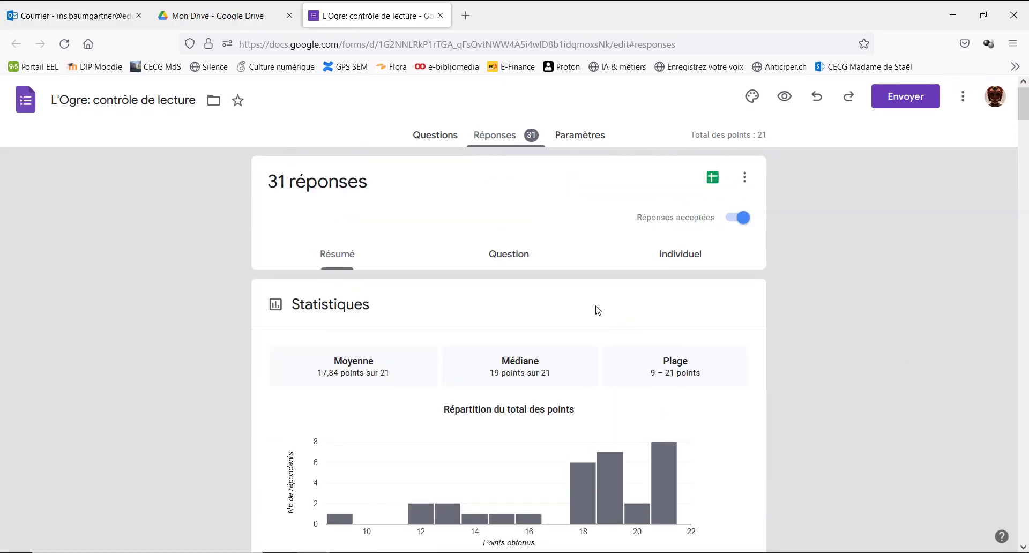
# Display the responses by question, examine the answers to question 1, and advance to question 4.
pyautogui.click(523, 255)
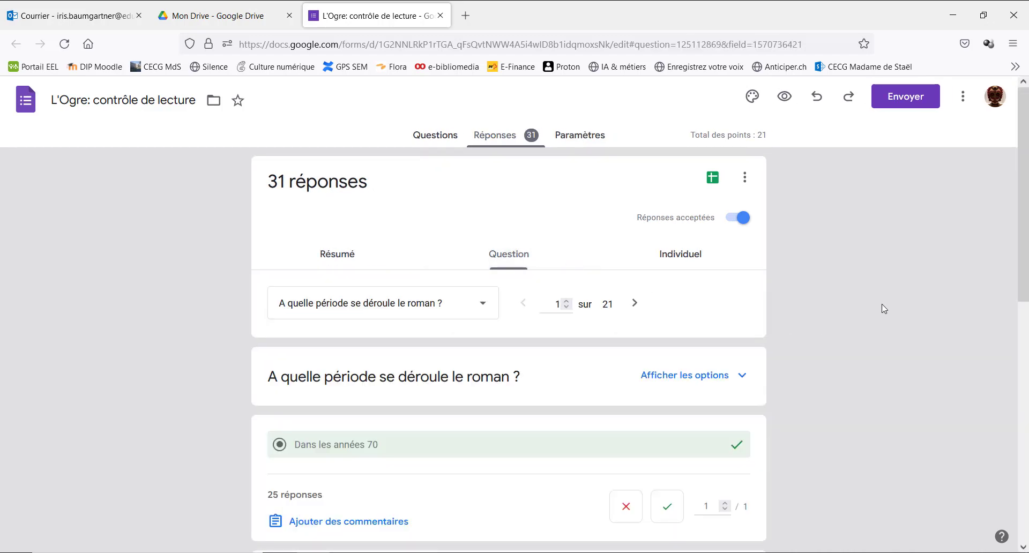
pyautogui.scroll(-2, 884, 308)
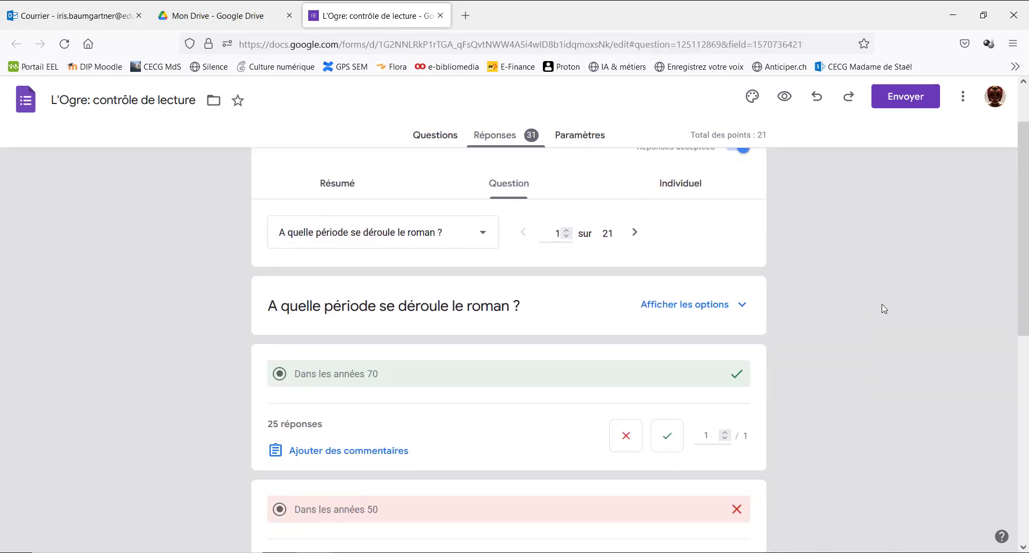
pyautogui.scroll(-6, 884, 309)
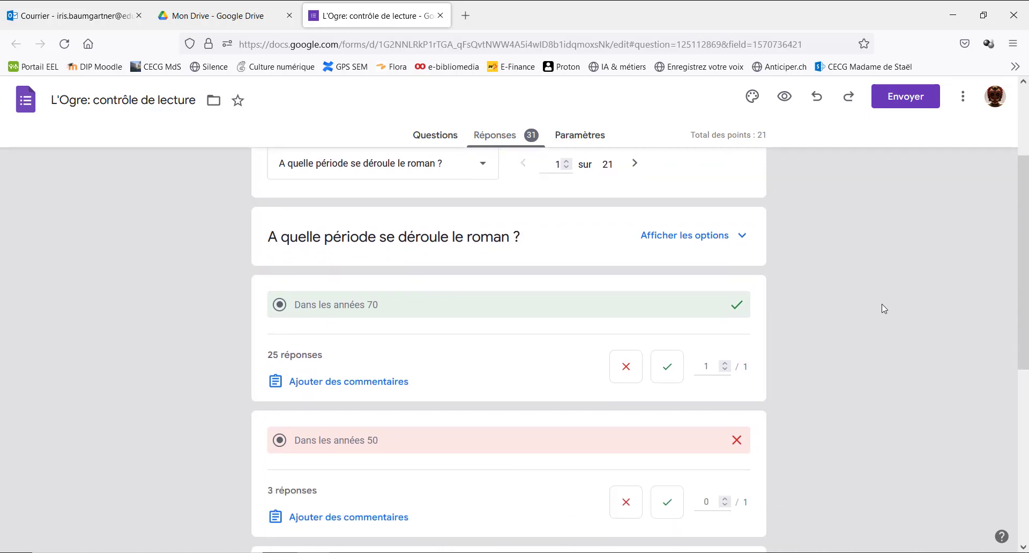
pyautogui.scroll(-2, 884, 309)
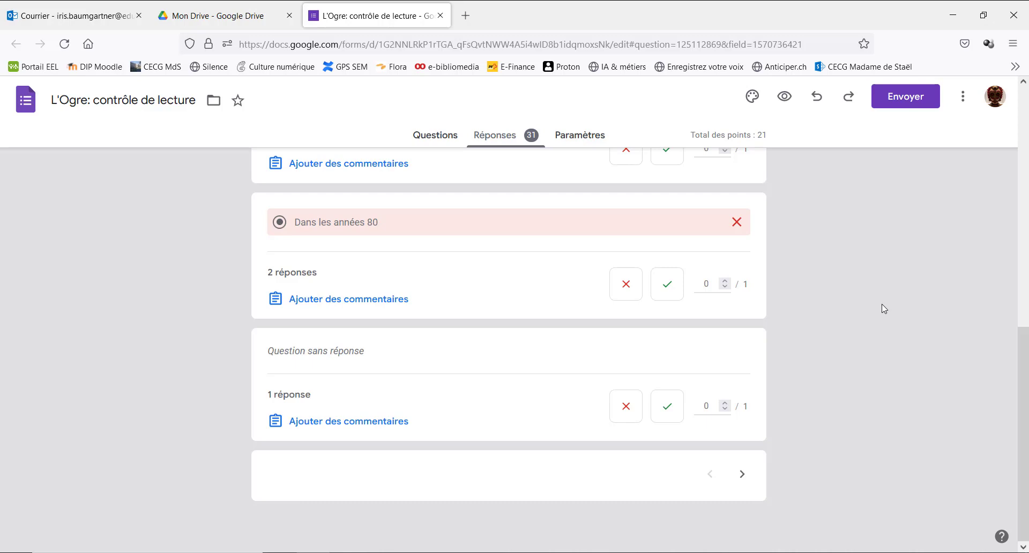
pyautogui.scroll(6, 883, 309)
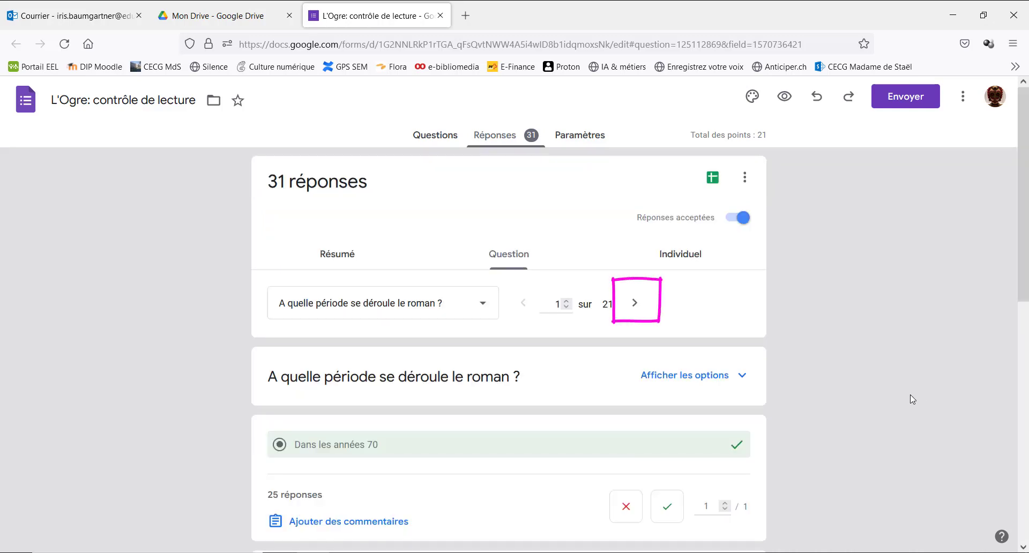
pyautogui.click(636, 307)
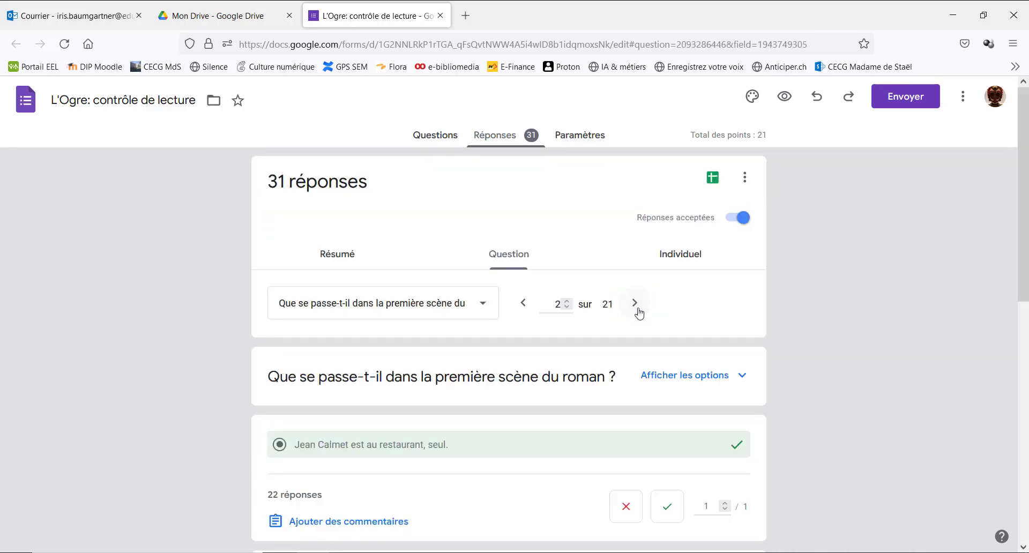
pyautogui.click(638, 310)
pyautogui.click(637, 310)
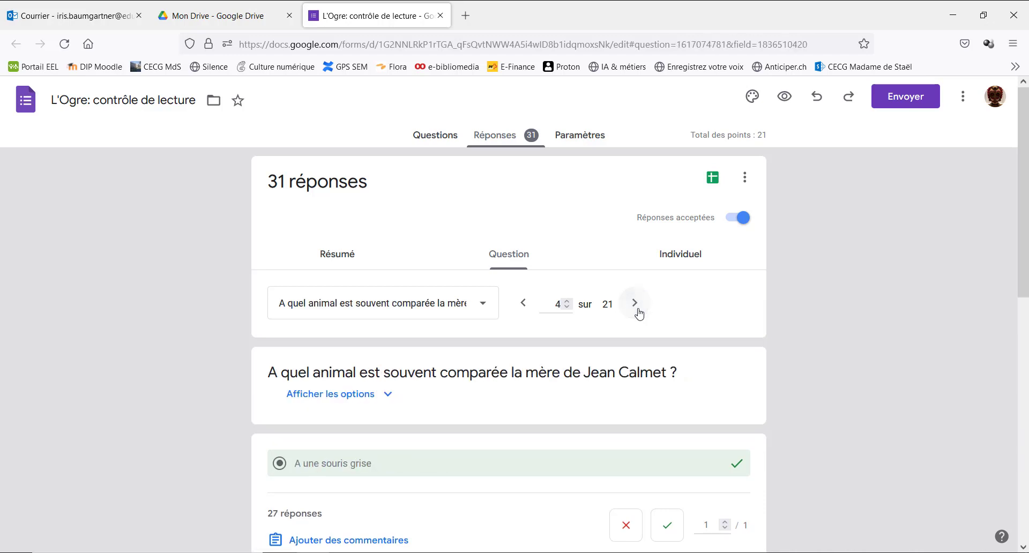
# Display the individual responses and examine the first respondent's score and graded answers.
pyautogui.click(693, 259)
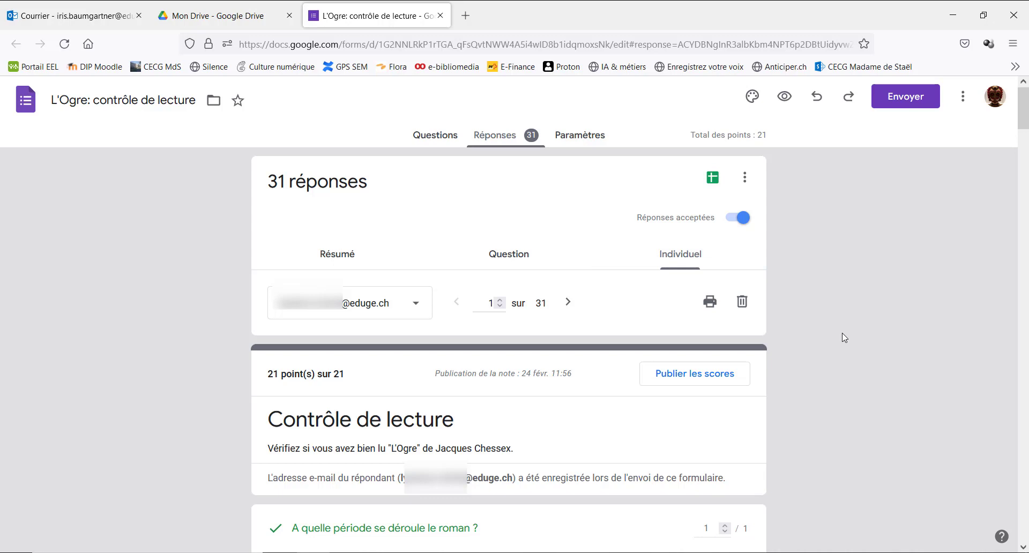
pyautogui.scroll(-3, 845, 338)
pyautogui.scroll(-4, 844, 337)
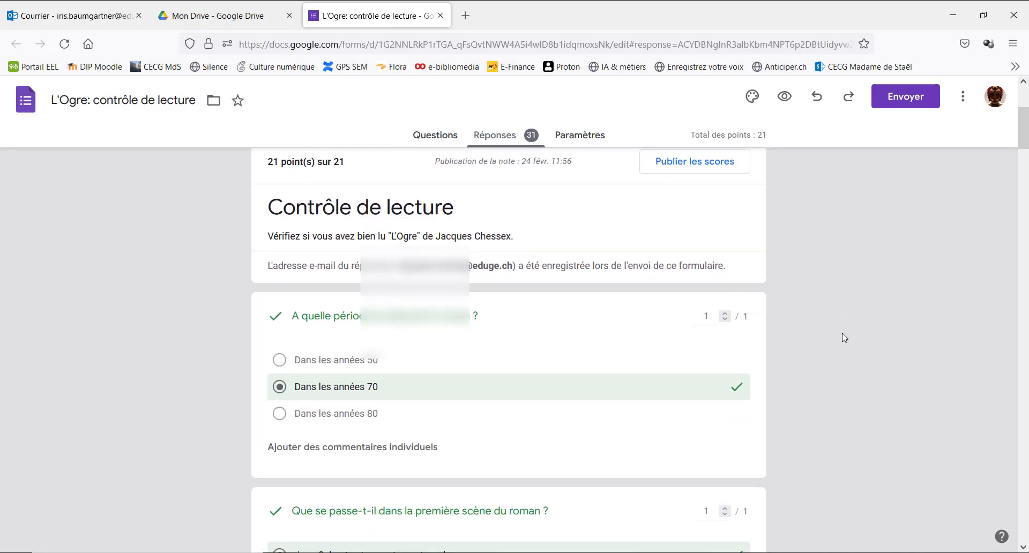
pyautogui.scroll(-3, 843, 338)
pyautogui.scroll(5, 842, 338)
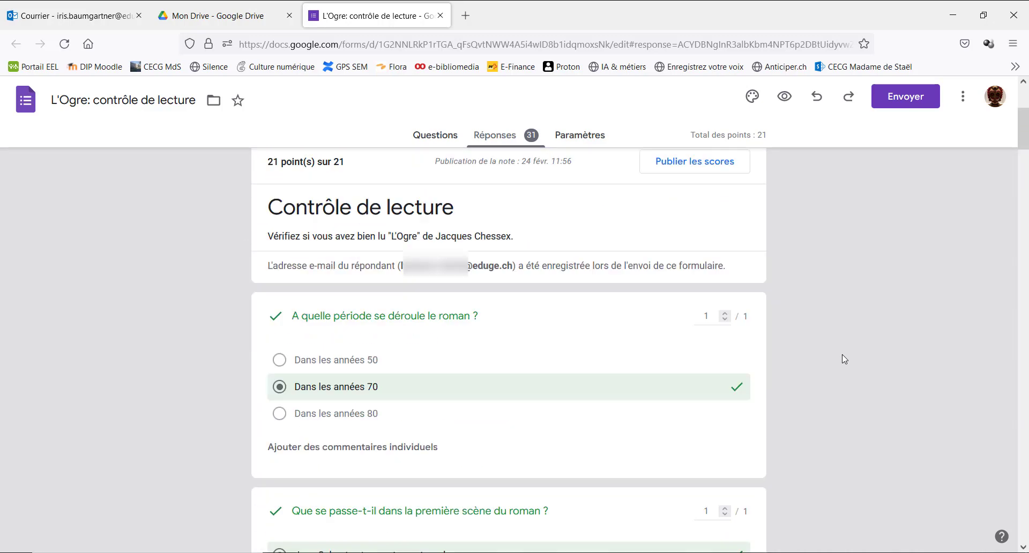
pyautogui.scroll(3, 841, 354)
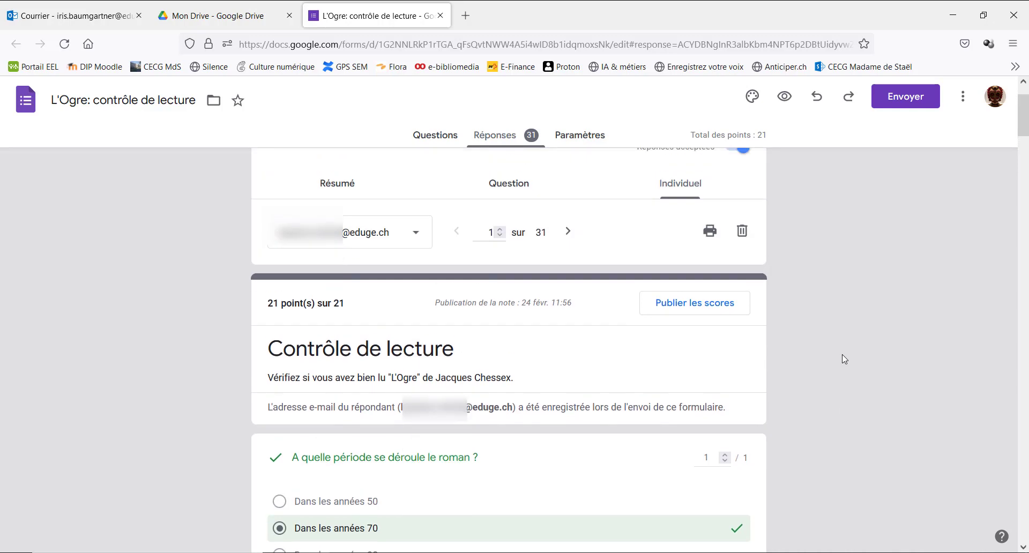
# Check the list of respondents without changing the selection, and read further through the first respondent's answers.
pyautogui.click(417, 233)
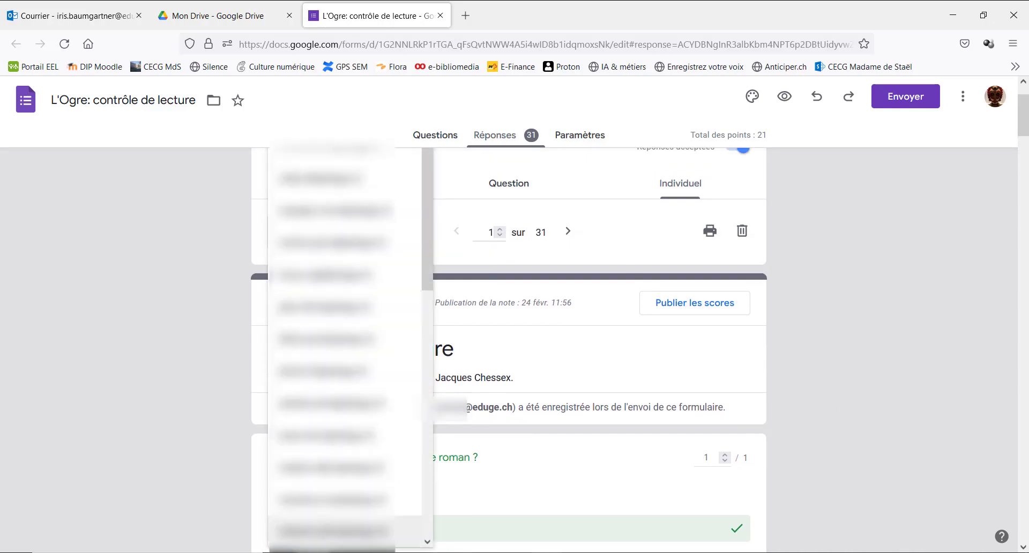
pyautogui.click(856, 358)
pyautogui.scroll(-10, 858, 358)
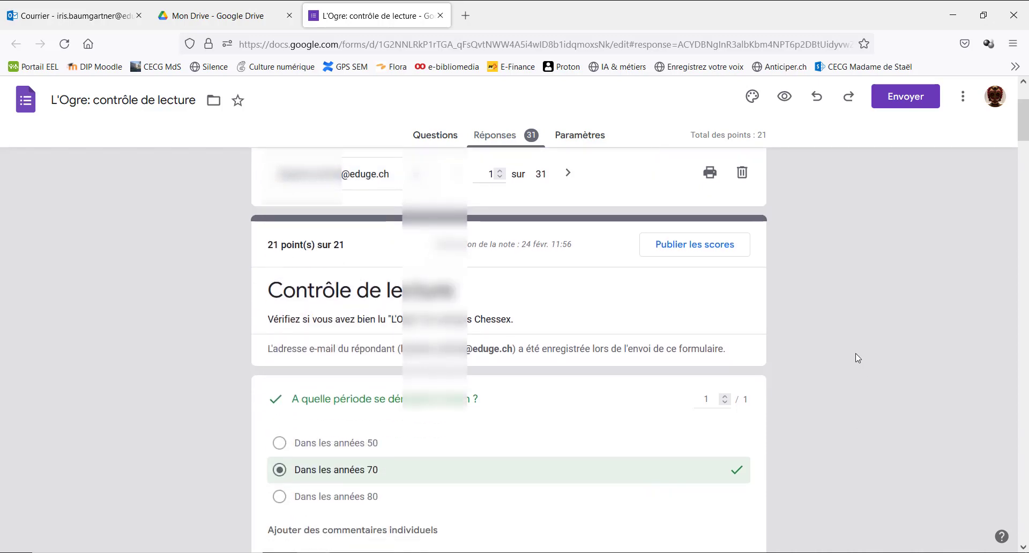
pyautogui.scroll(-15, 857, 357)
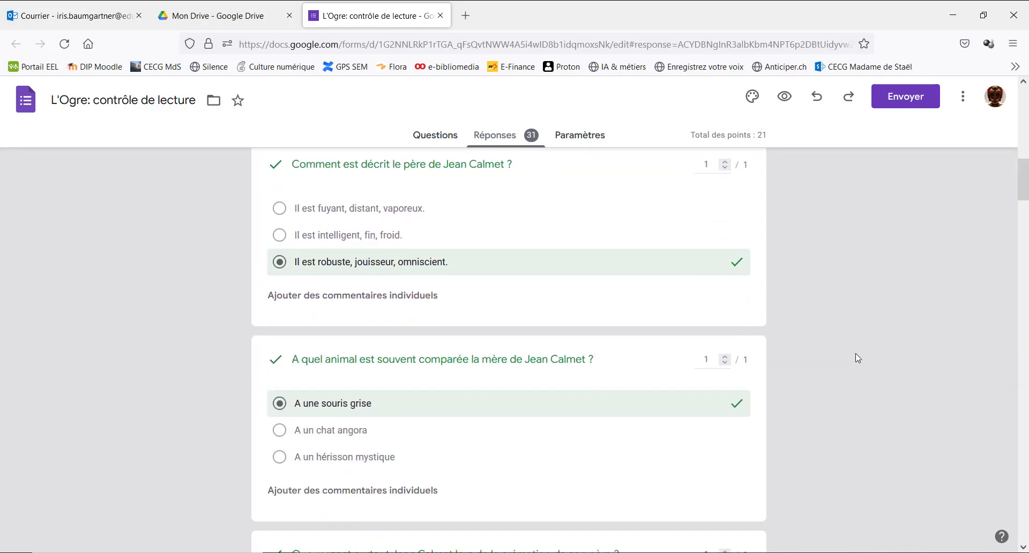
pyautogui.scroll(-5, 860, 357)
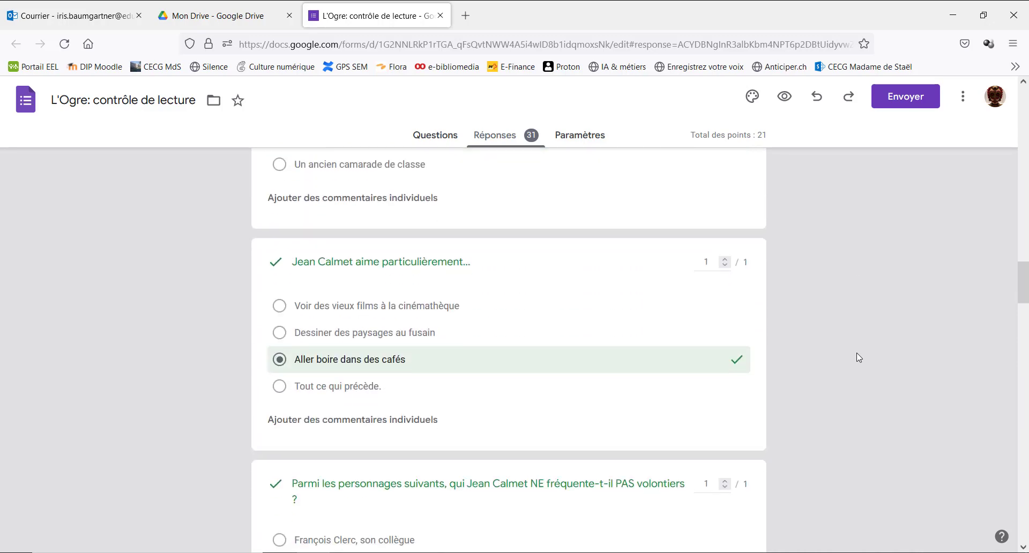
pyautogui.scroll(20, 860, 358)
pyautogui.scroll(5, 859, 357)
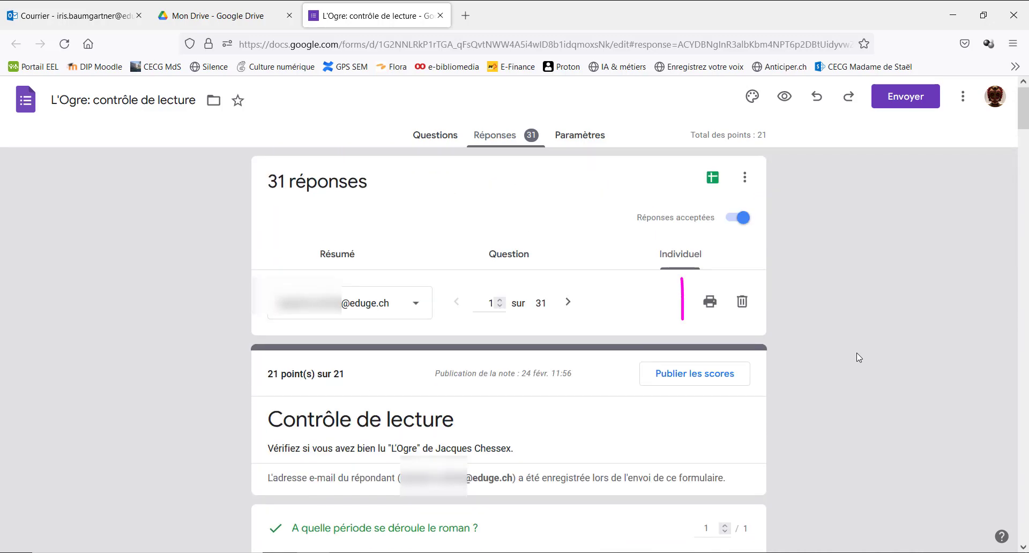
# Preview the first individual response for printing, cancel the print, and return to the form's responses.
pyautogui.click(711, 302)
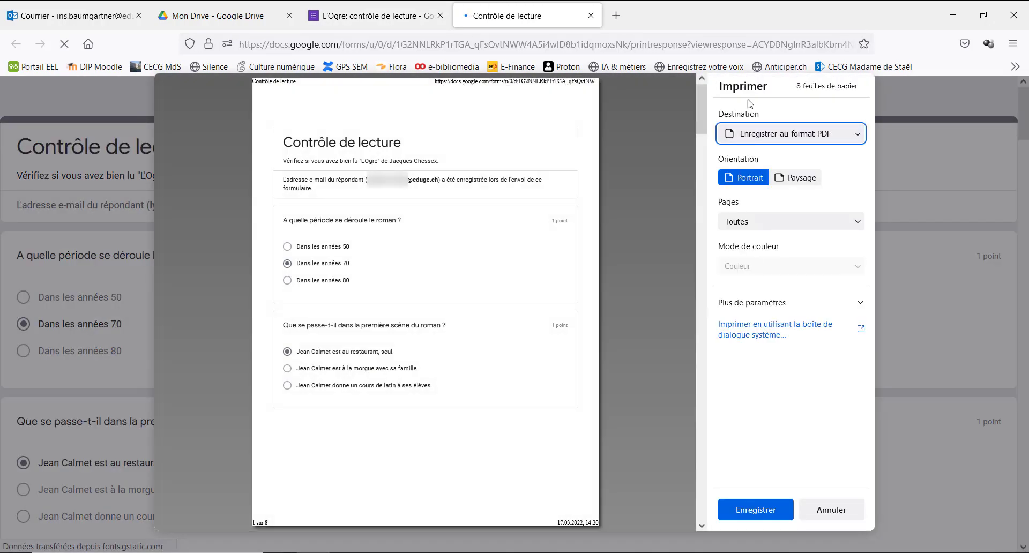
pyautogui.click(842, 512)
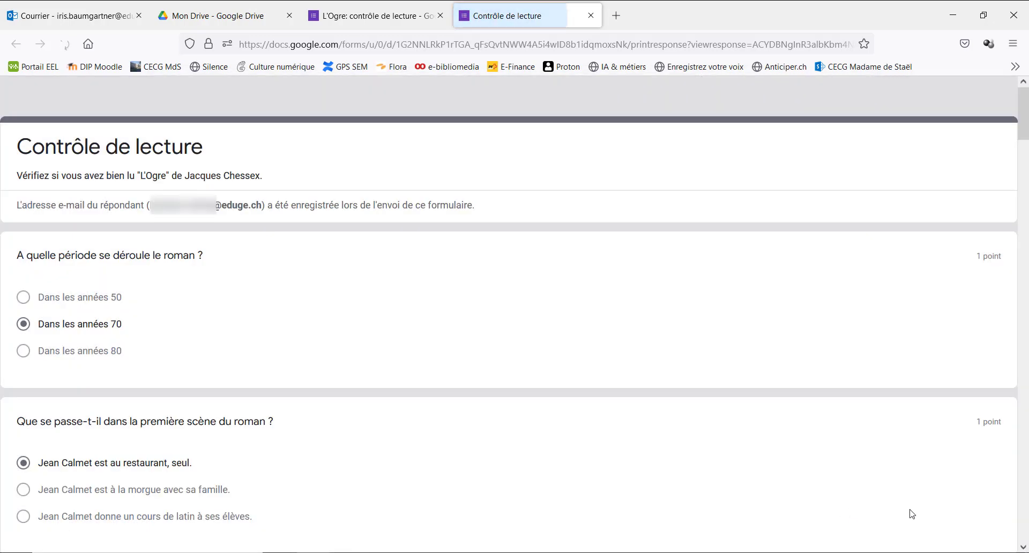
pyautogui.click(337, 24)
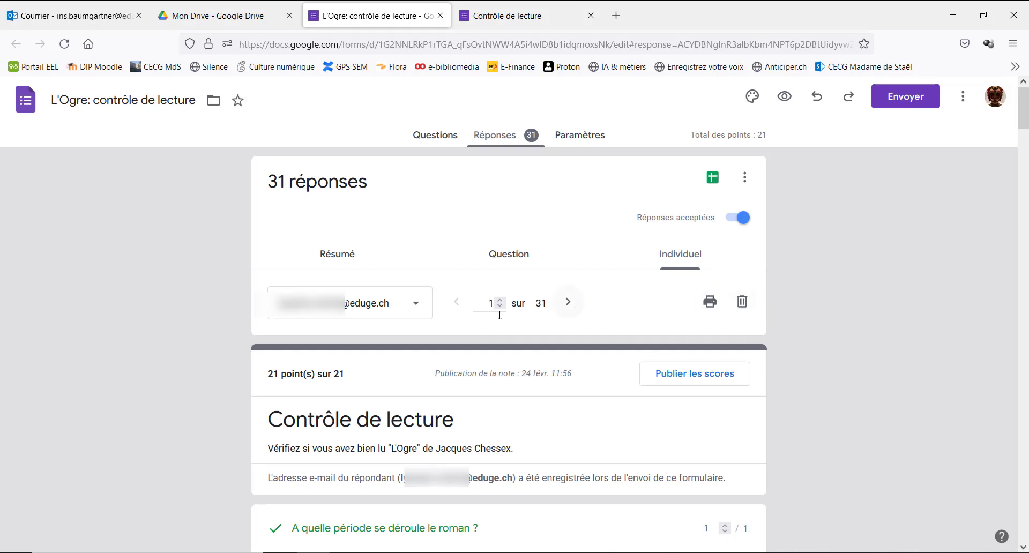
# Choose individual response 31 from the list of respondents and permanently delete it.
pyautogui.click(416, 303)
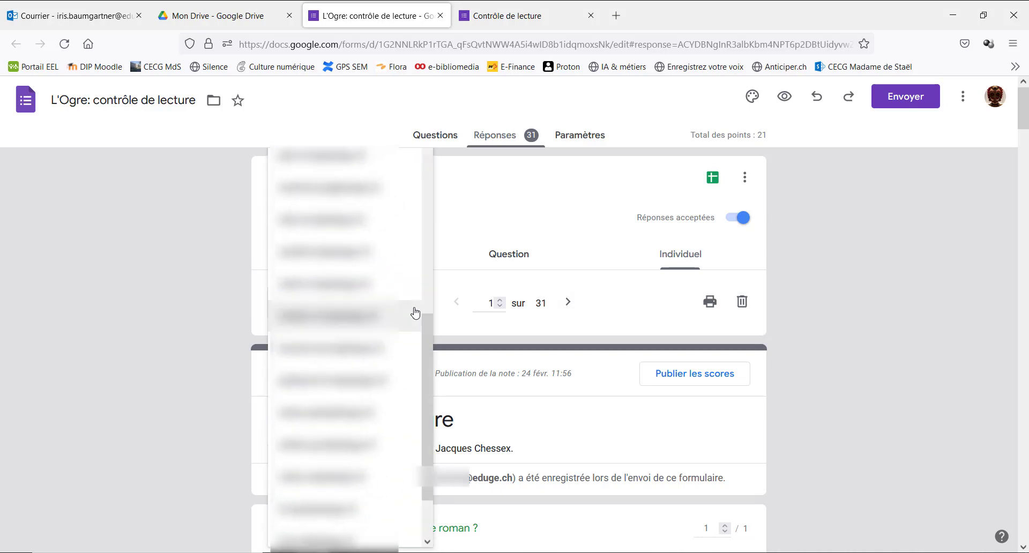
pyautogui.click(311, 535)
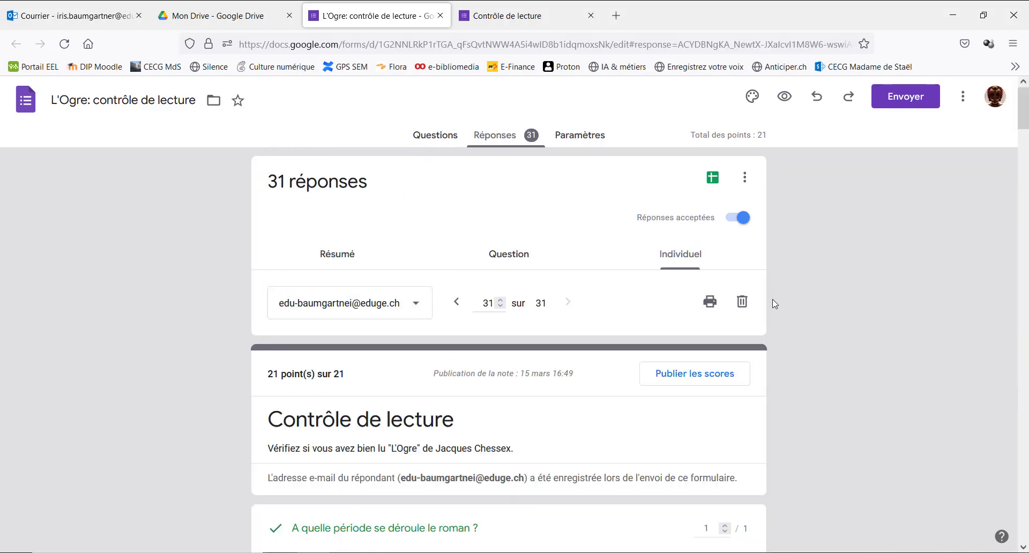
pyautogui.click(744, 303)
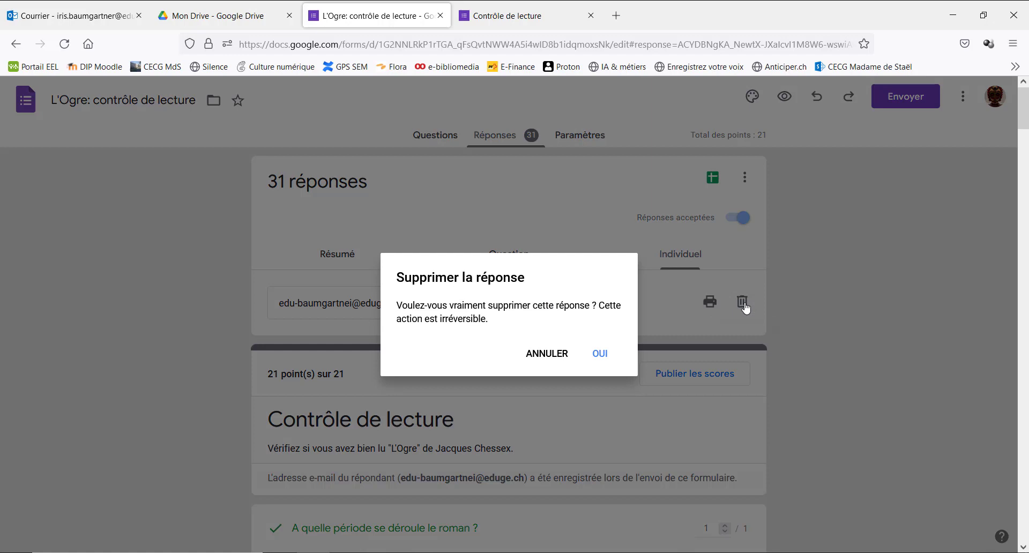
pyautogui.click(597, 357)
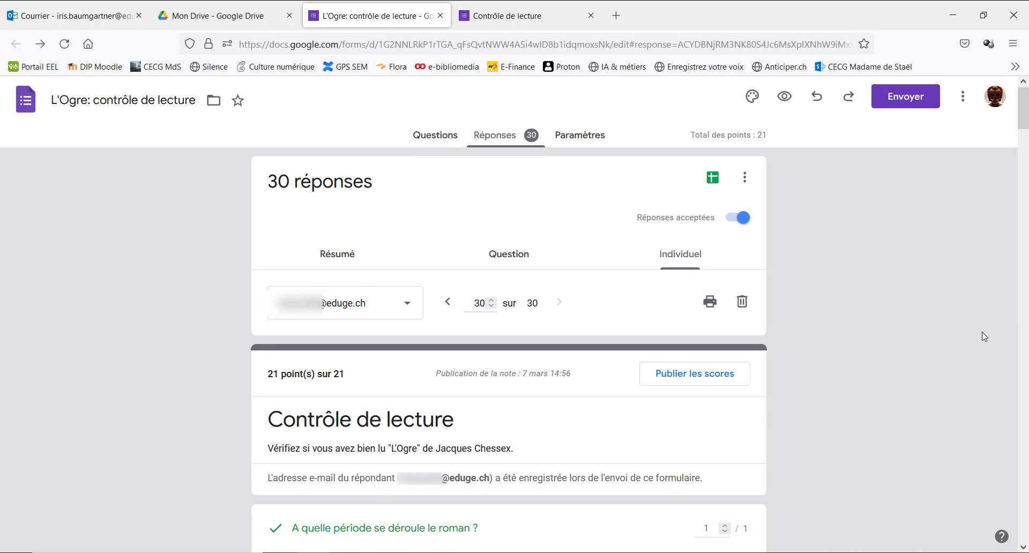
pyautogui.scroll(-1, 984, 337)
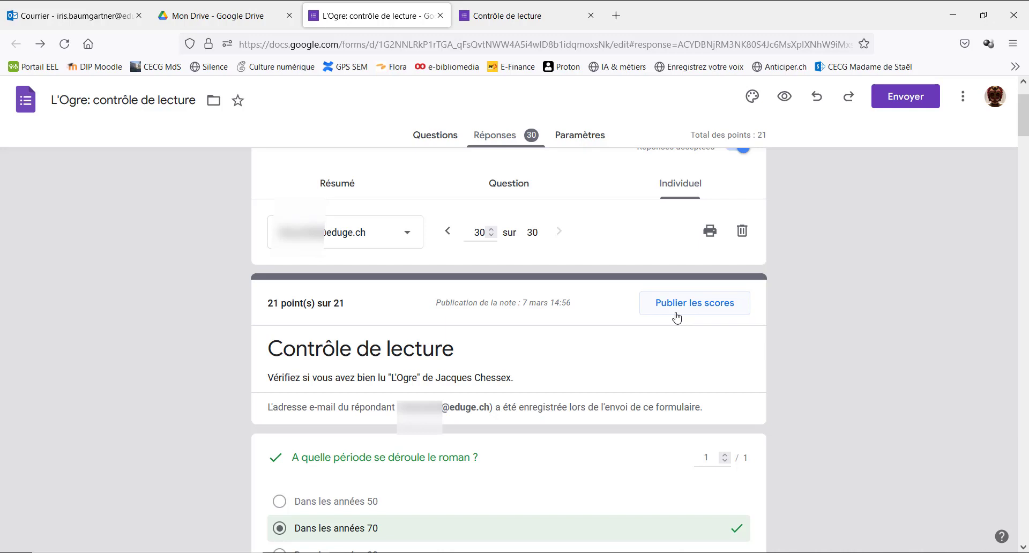
pyautogui.scroll(2, 677, 317)
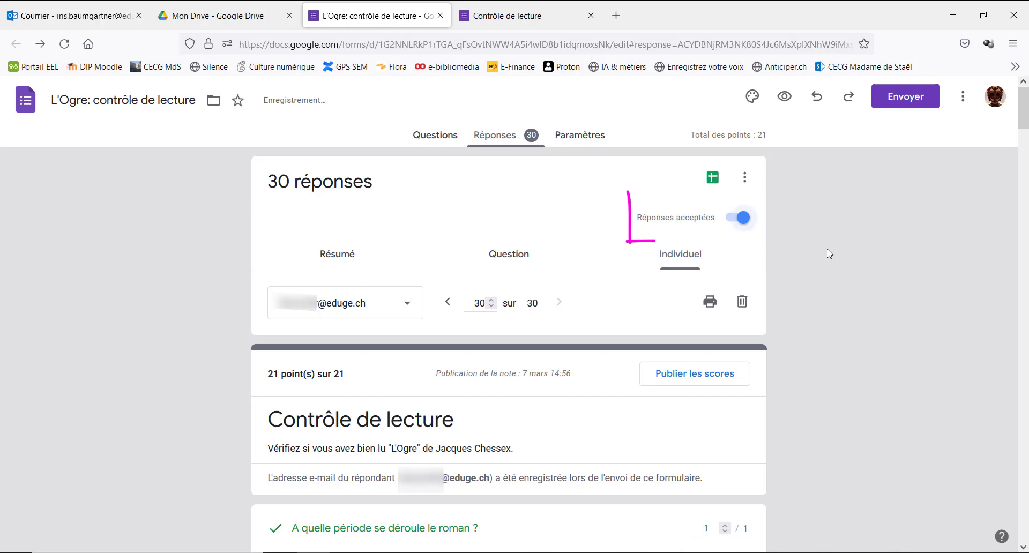
# Stop accepting responses to the form, and turn response acceptance back on.
pyautogui.click(734, 225)
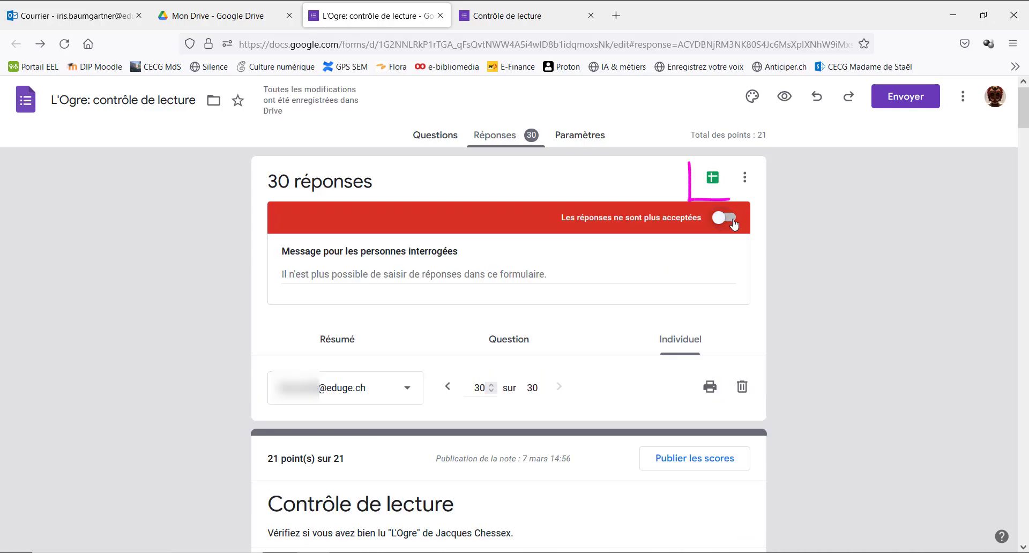
pyautogui.click(734, 224)
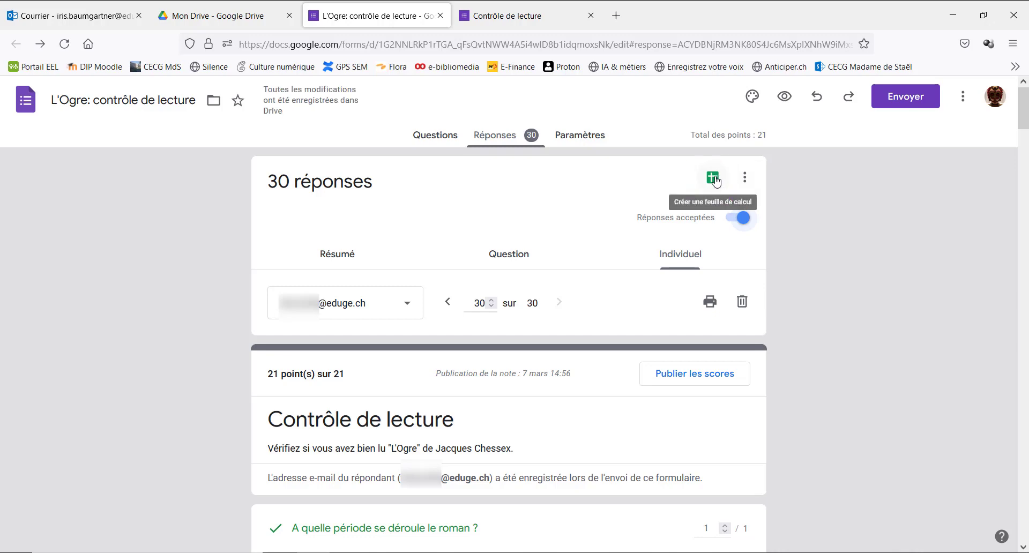
# Create a new spreadsheet for the form's responses with the suggested name, open it, and look through the response rows.
pyautogui.click(715, 179)
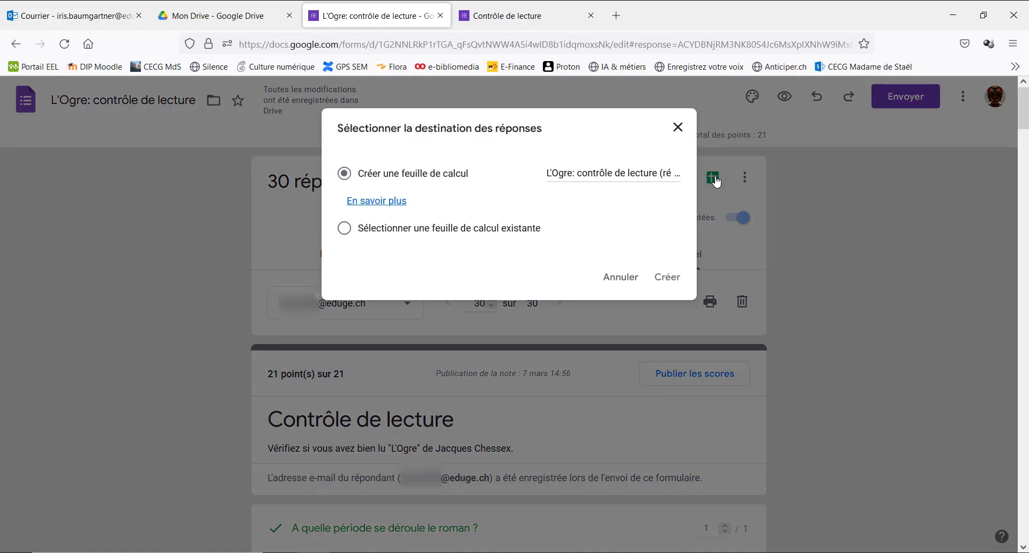
pyautogui.click(672, 282)
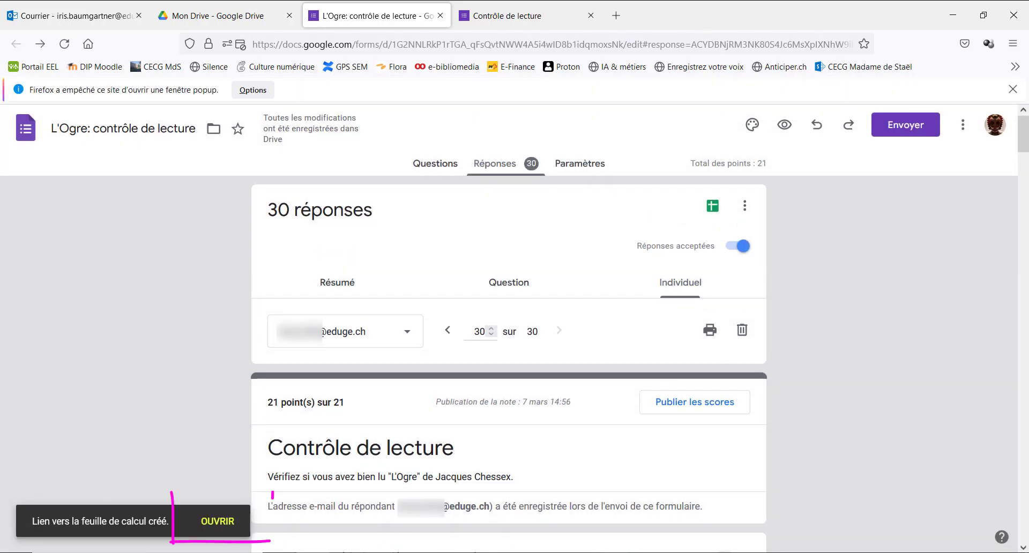
pyautogui.click(238, 536)
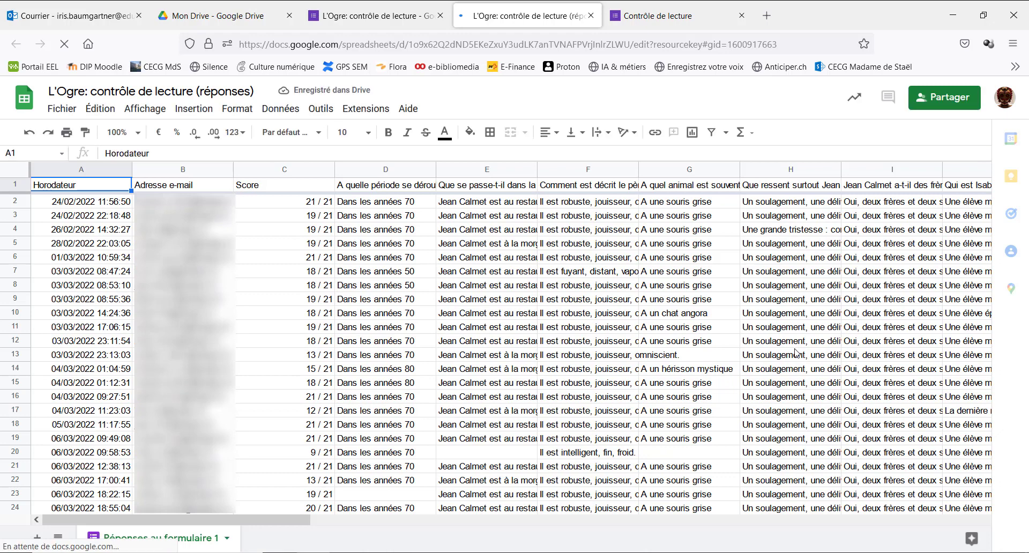
pyautogui.scroll(-10, 795, 353)
pyautogui.scroll(10, 795, 353)
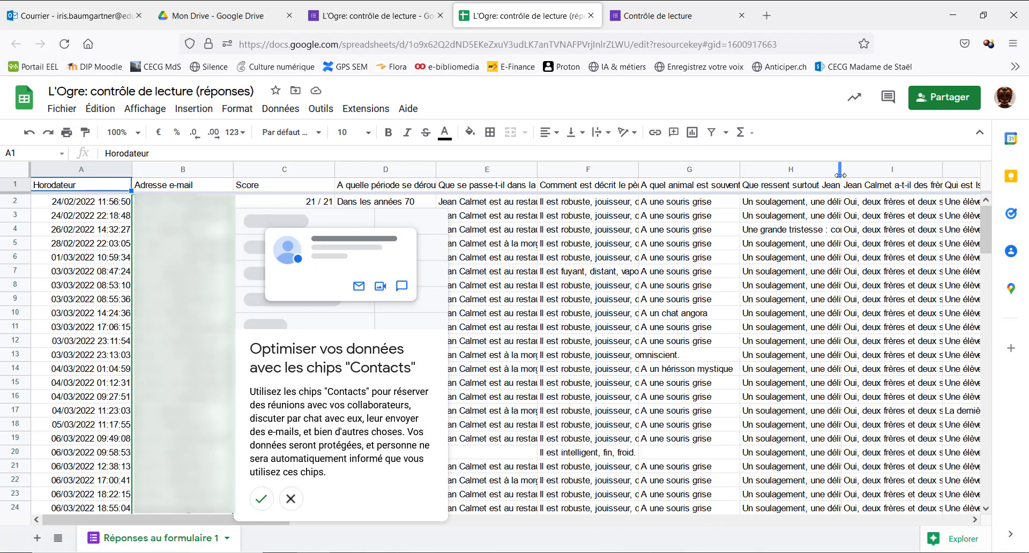
# Return to the form and check the response destination options, leaving them without creating another spreadsheet.
pyautogui.click(337, 26)
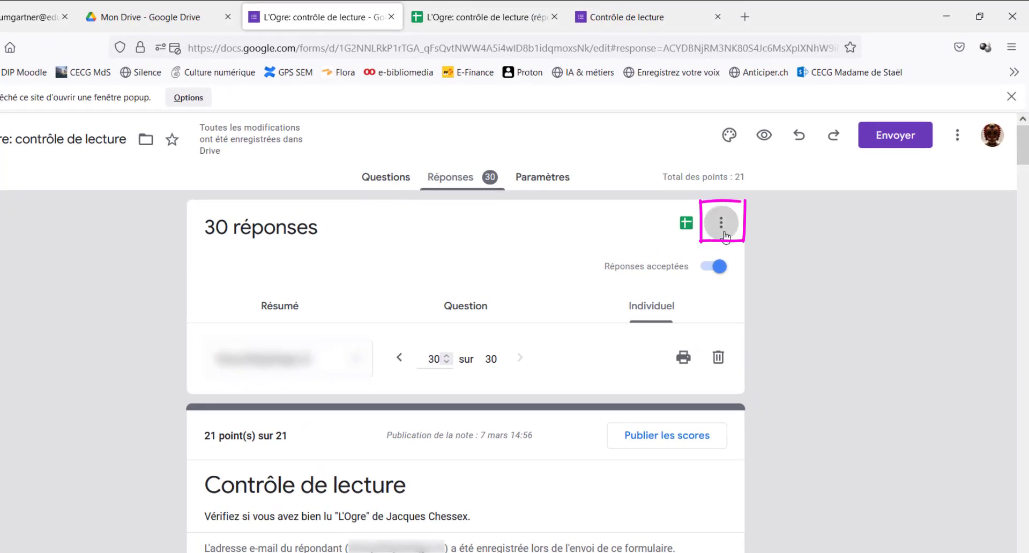
pyautogui.click(725, 234)
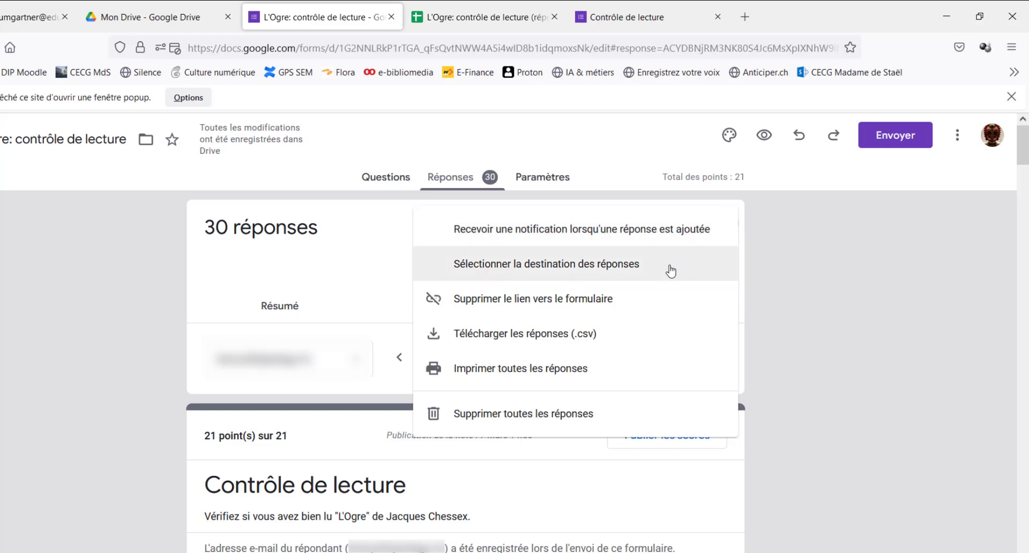
pyautogui.click(671, 271)
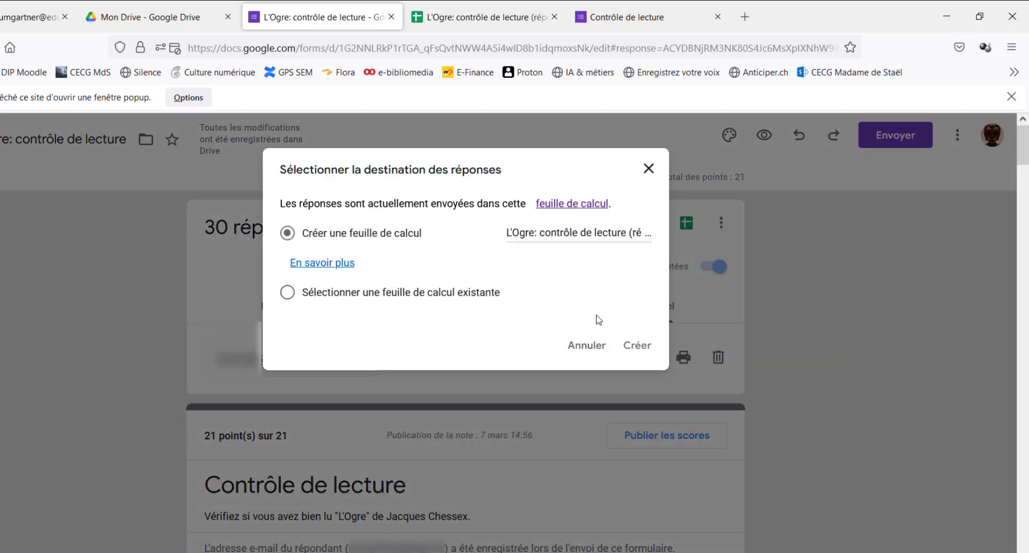
pyautogui.click(587, 345)
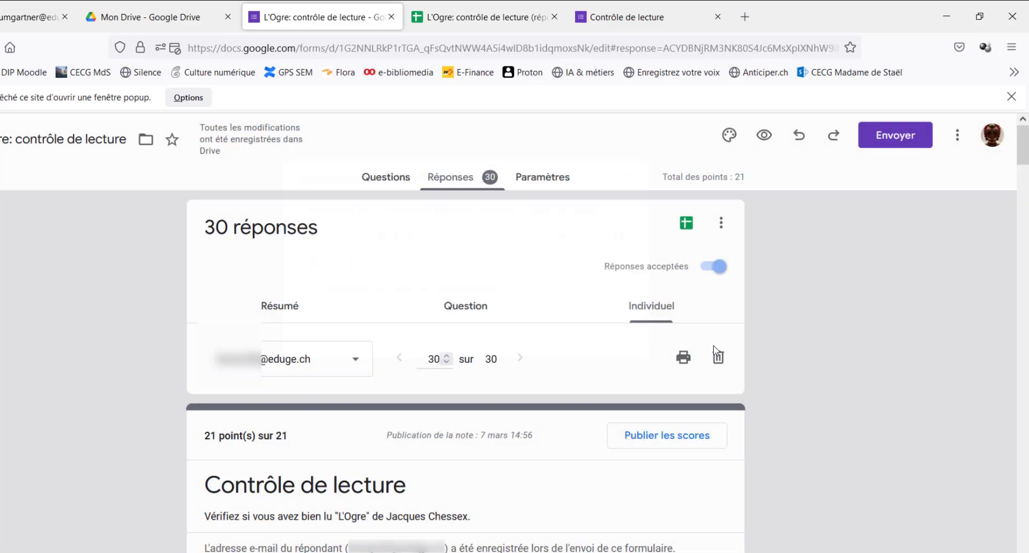
# Download the responses as a CSV file, check the contents of the downloaded ZIP archive, and close its window.
pyautogui.click(716, 231)
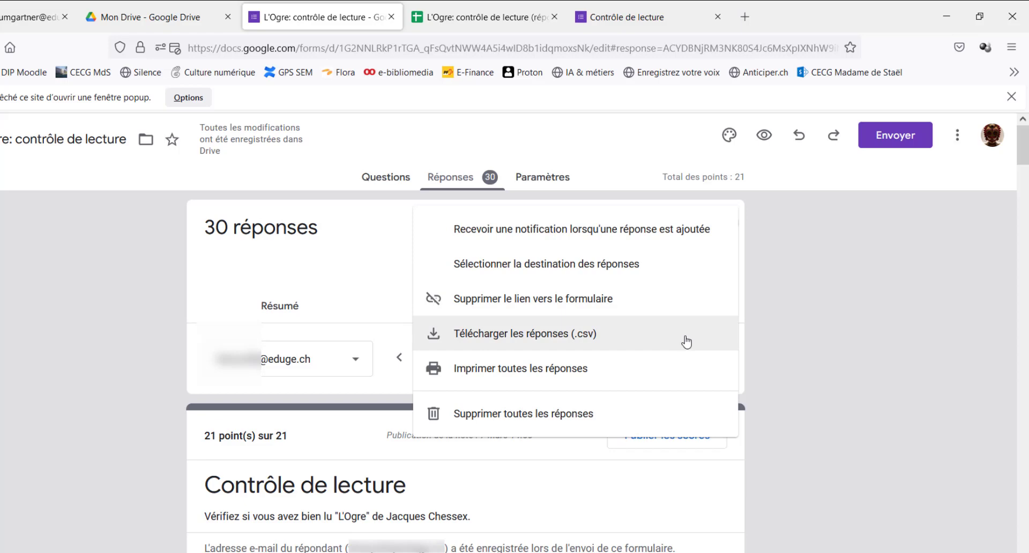
pyautogui.click(687, 342)
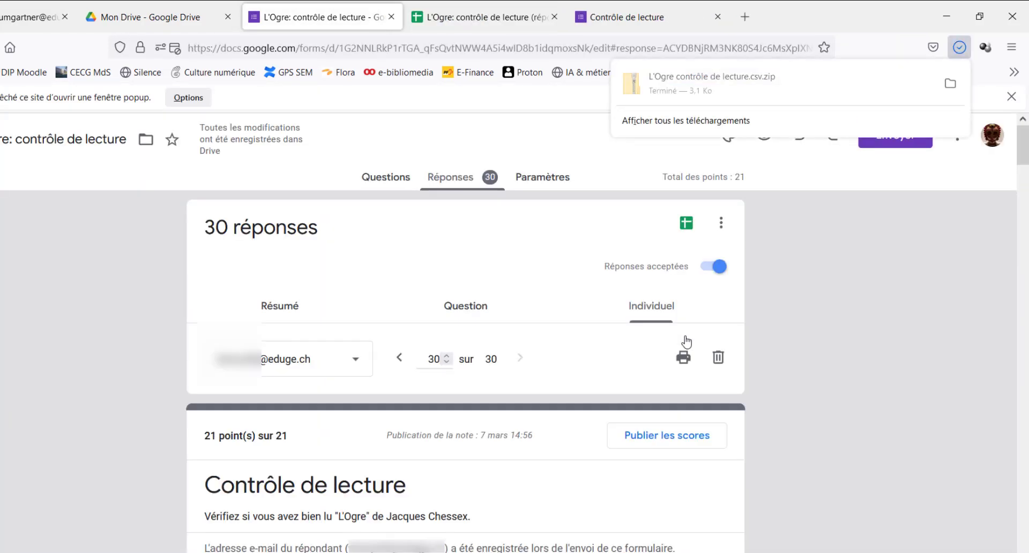
pyautogui.click(703, 99)
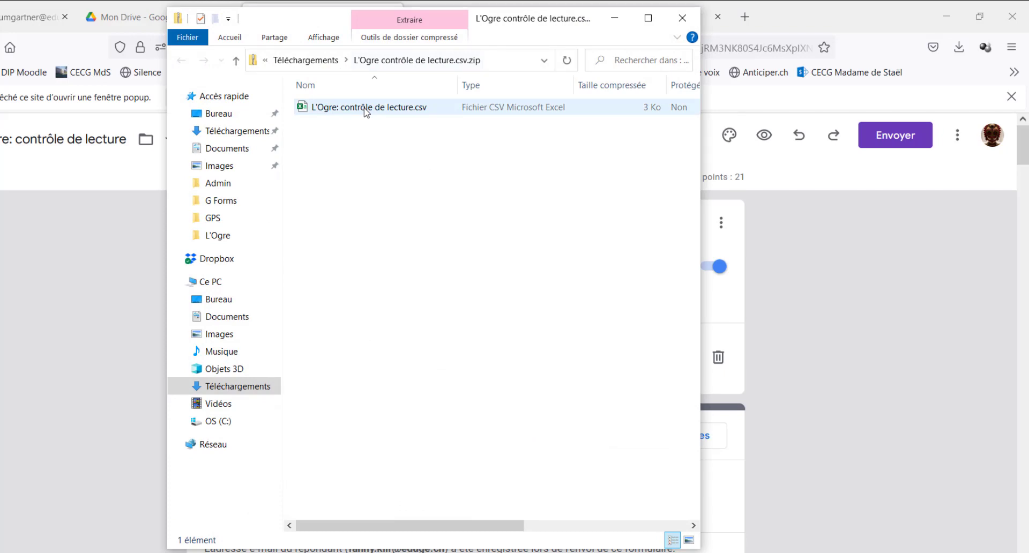
pyautogui.click(366, 111)
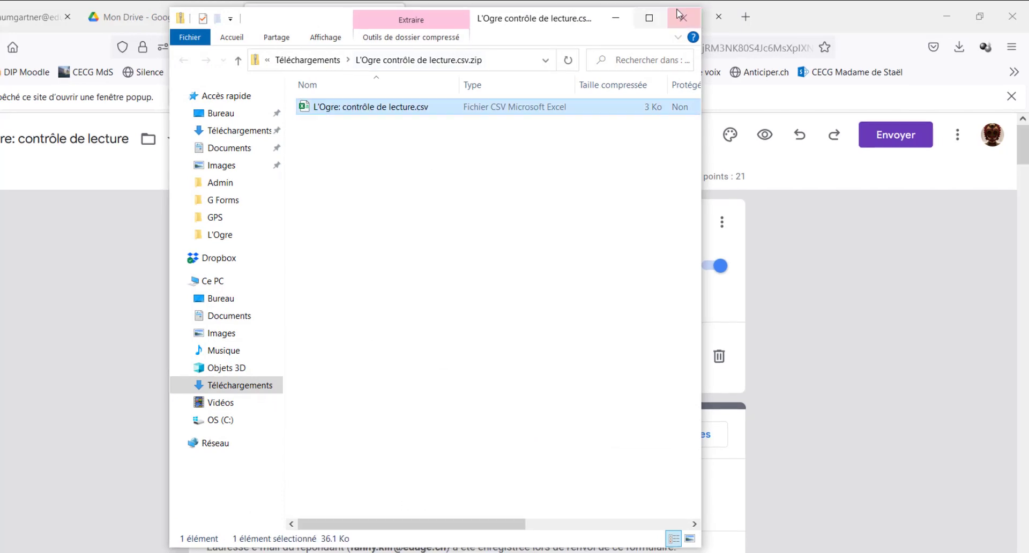
pyautogui.click(683, 18)
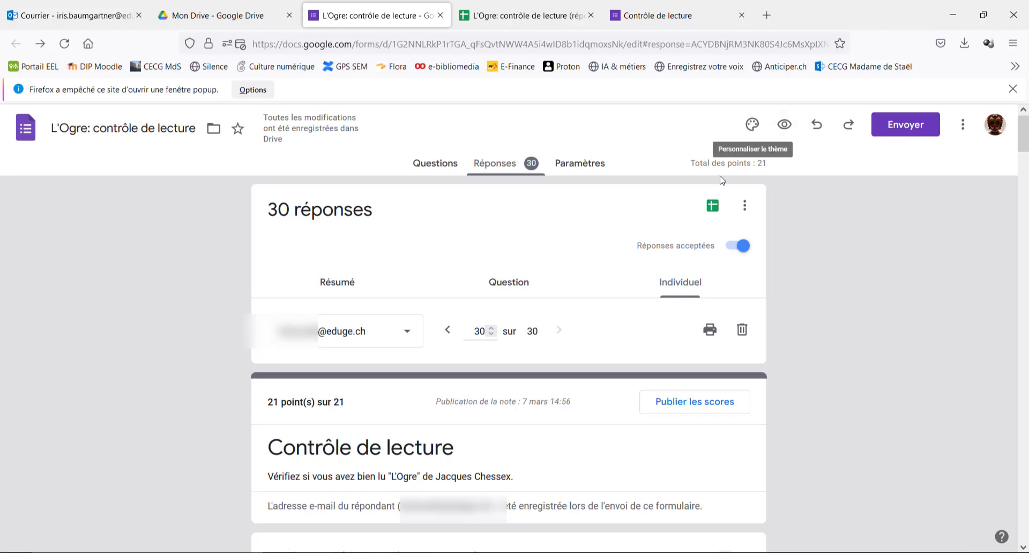
# Preview all responses for printing, browse the first pages, and close the preview without printing or saving.
pyautogui.click(745, 206)
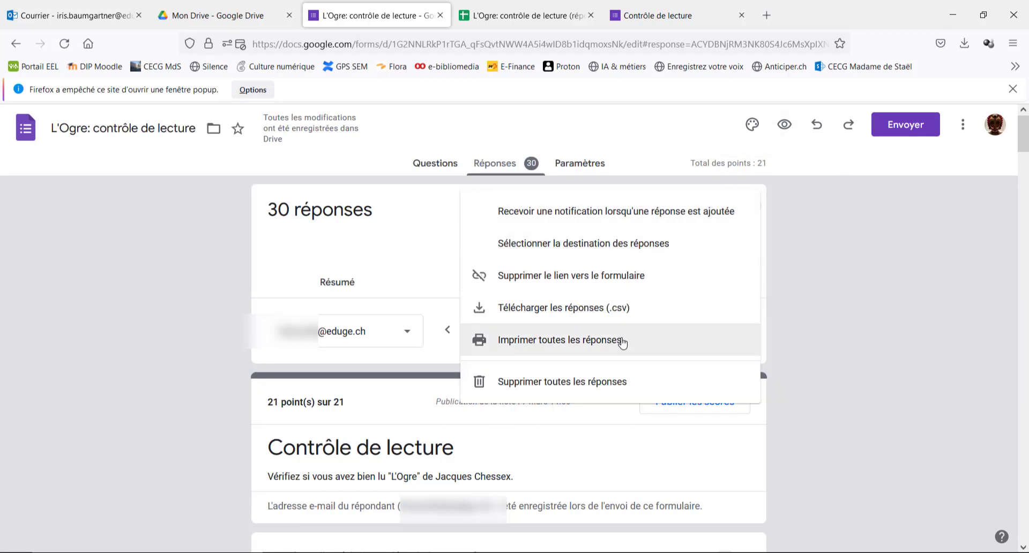
pyautogui.click(625, 341)
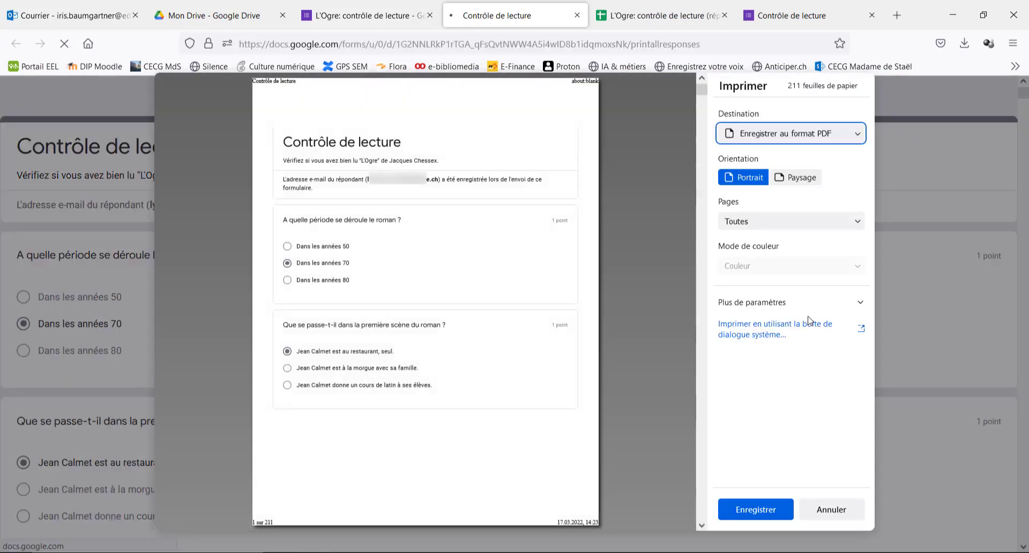
pyautogui.scroll(-10, 563, 333)
pyautogui.scroll(-20, 565, 332)
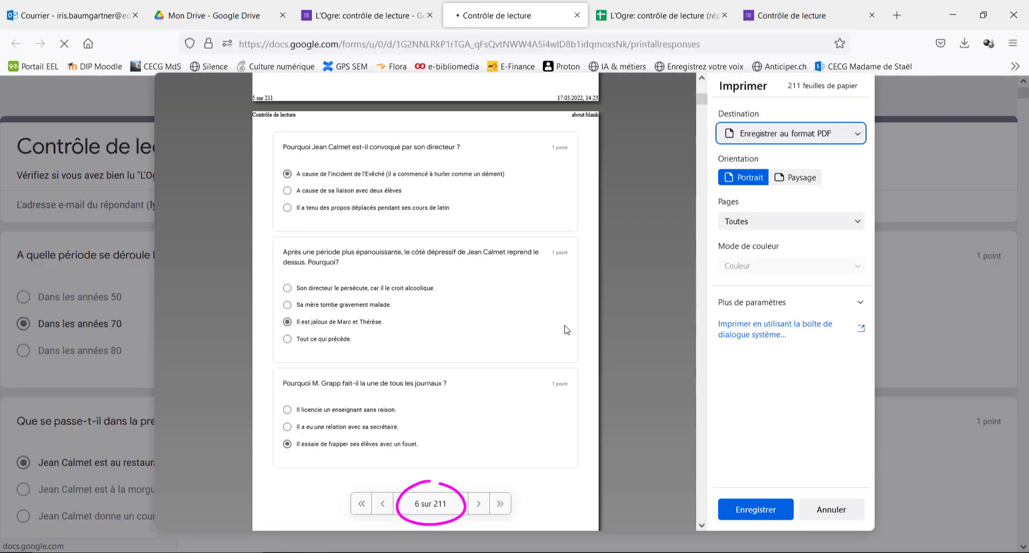
pyautogui.scroll(-20, 567, 329)
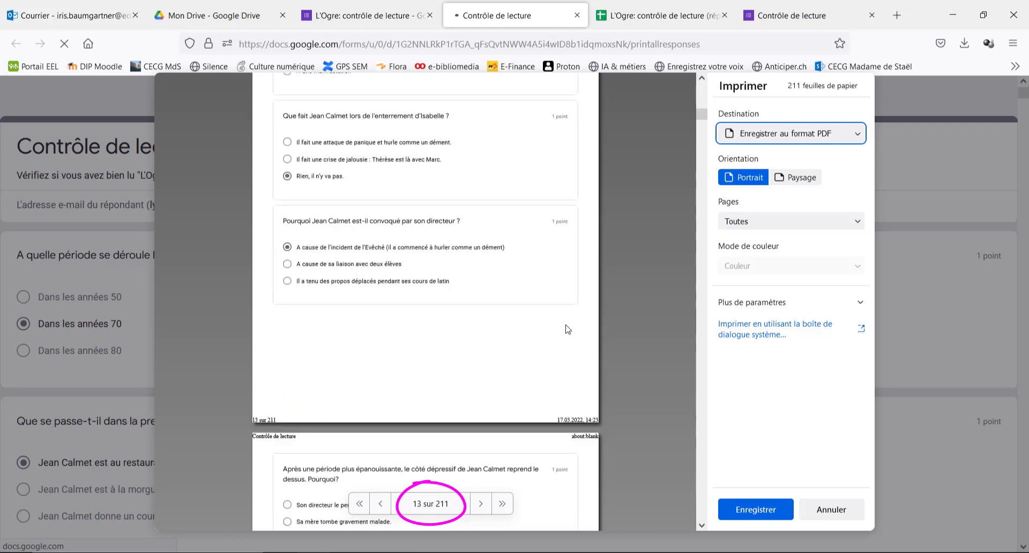
pyautogui.scroll(-15, 567, 329)
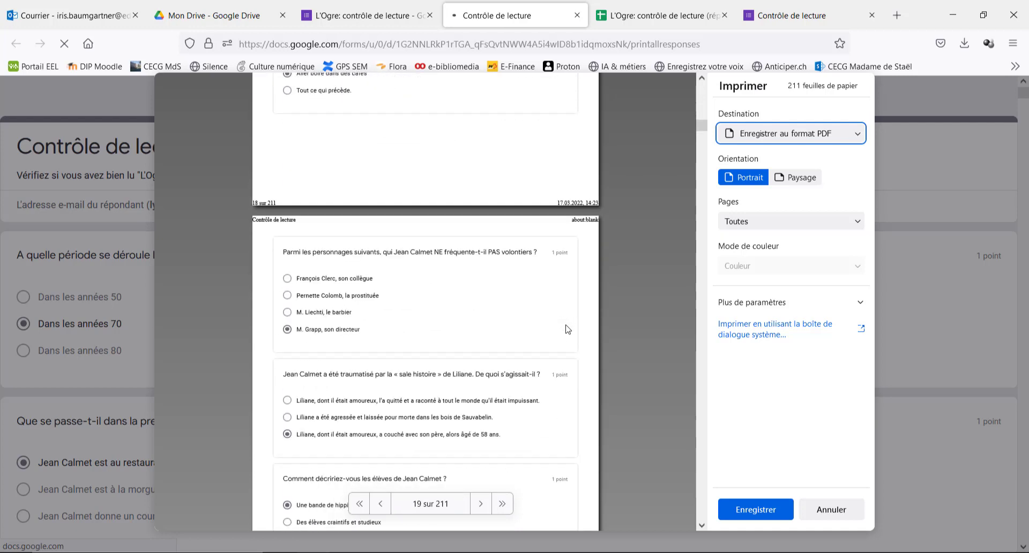
pyautogui.click(577, 15)
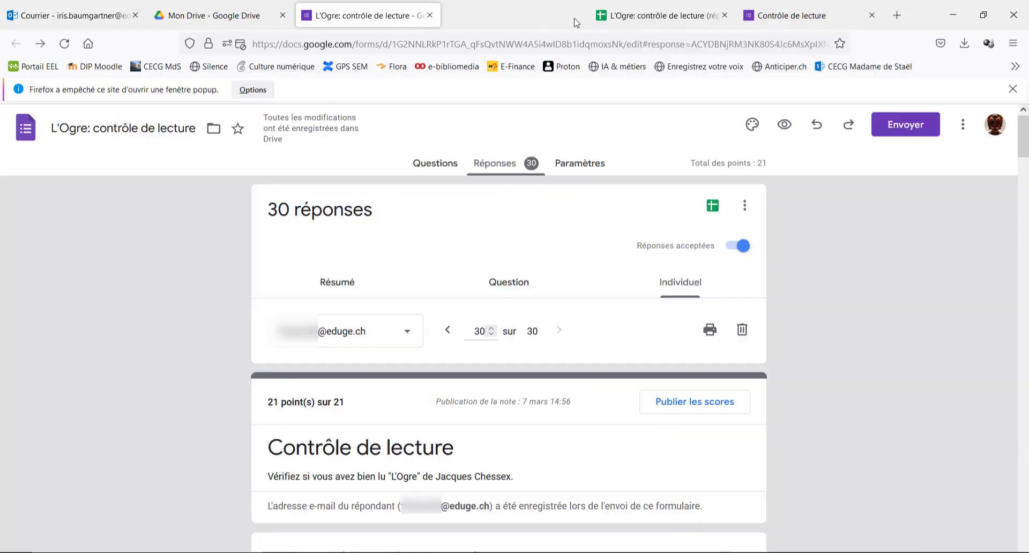
pyautogui.click(744, 205)
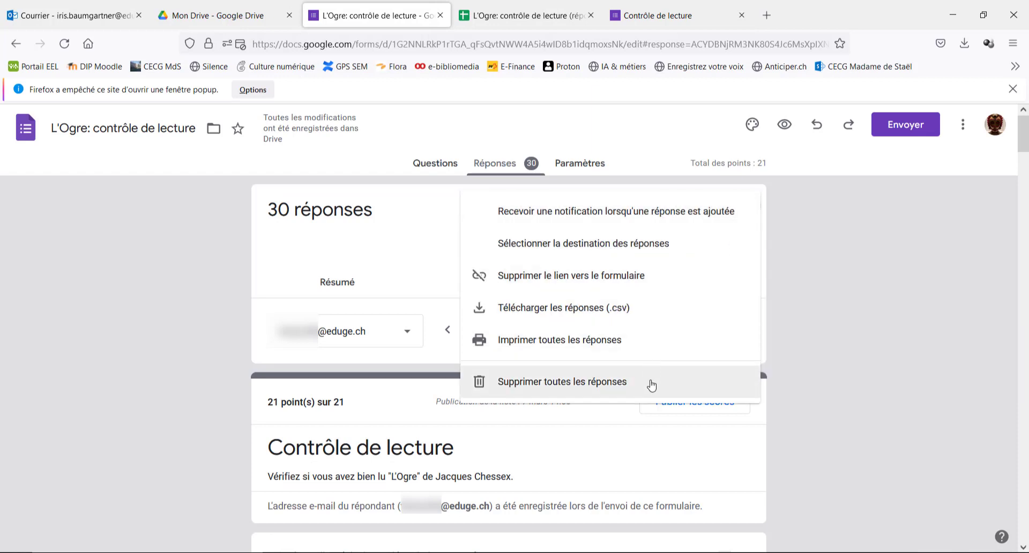
pyautogui.click(808, 383)
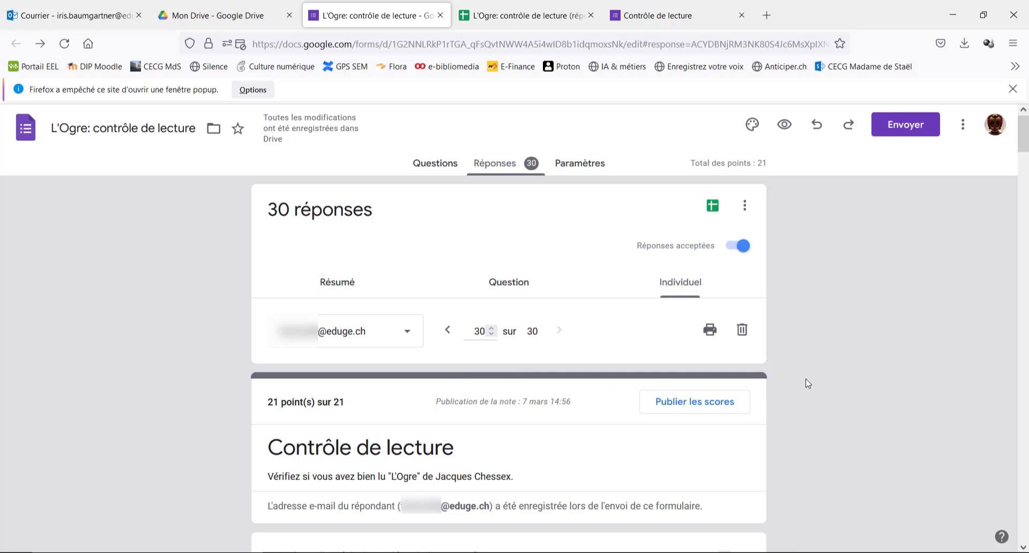